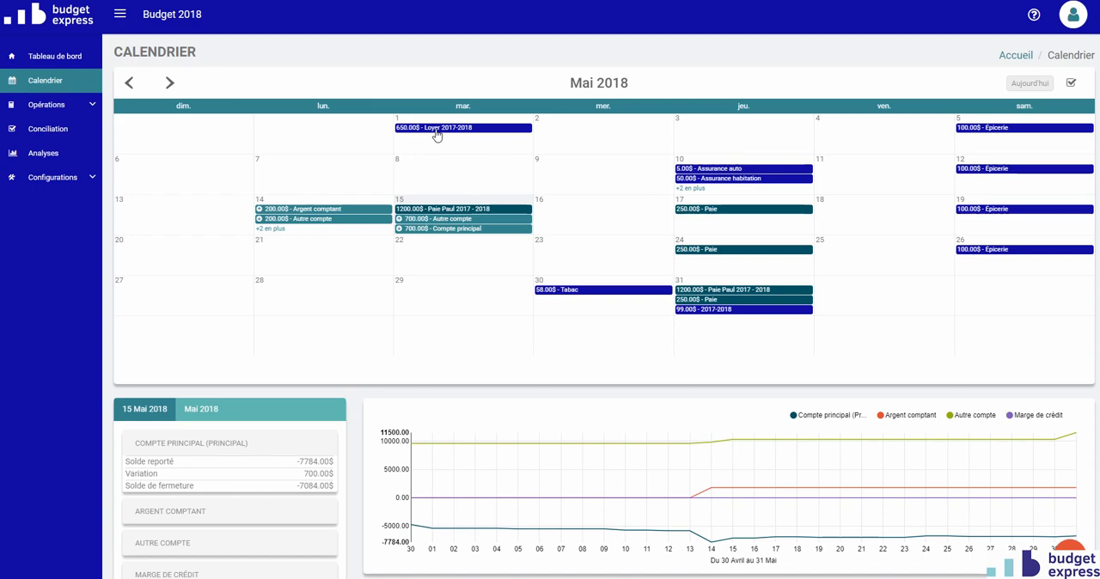
Set the end date of the global operation behind the 1 May Loyer 2017-2018 expense to 2018-06-30 and save it
{"action": "left_click", "coordinate": [437, 134]}
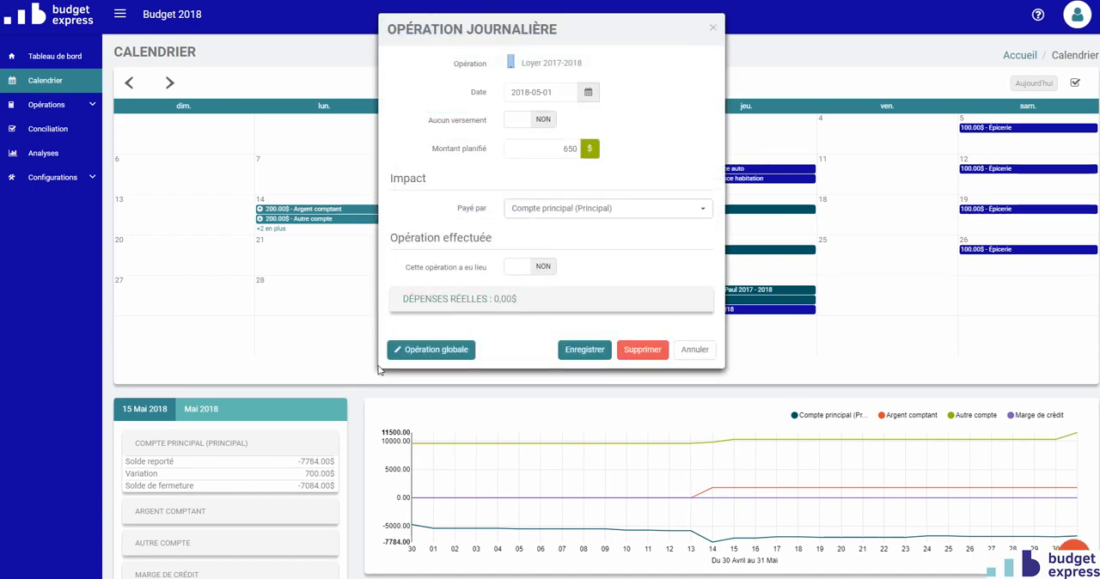
{"action": "left_click", "coordinate": [422, 351]}
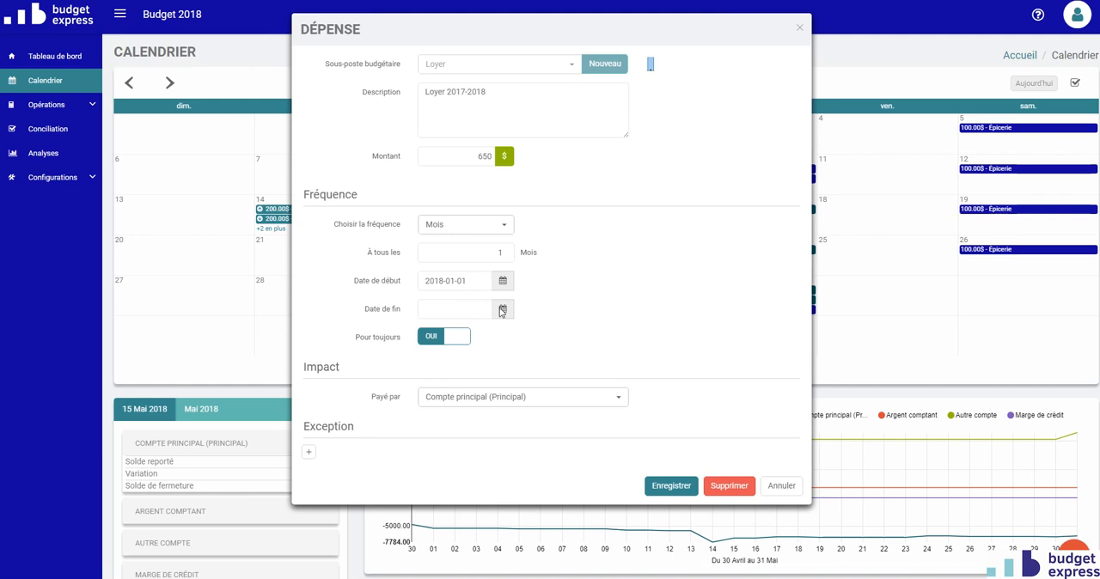
{"action": "left_click", "coordinate": [502, 309]}
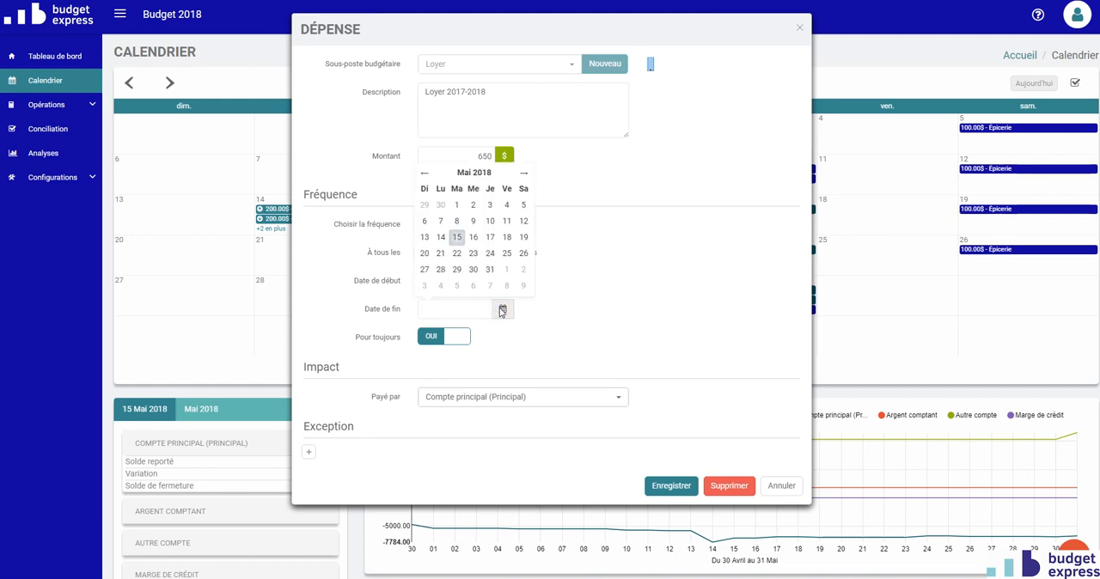
{"action": "left_click", "coordinate": [523, 174]}
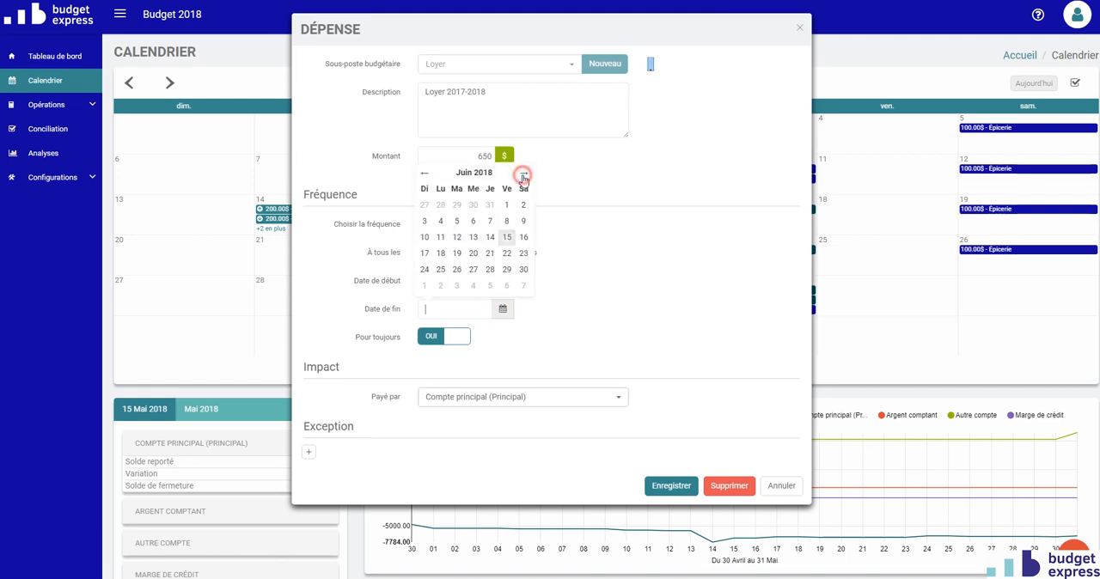
{"action": "left_click", "coordinate": [523, 270]}
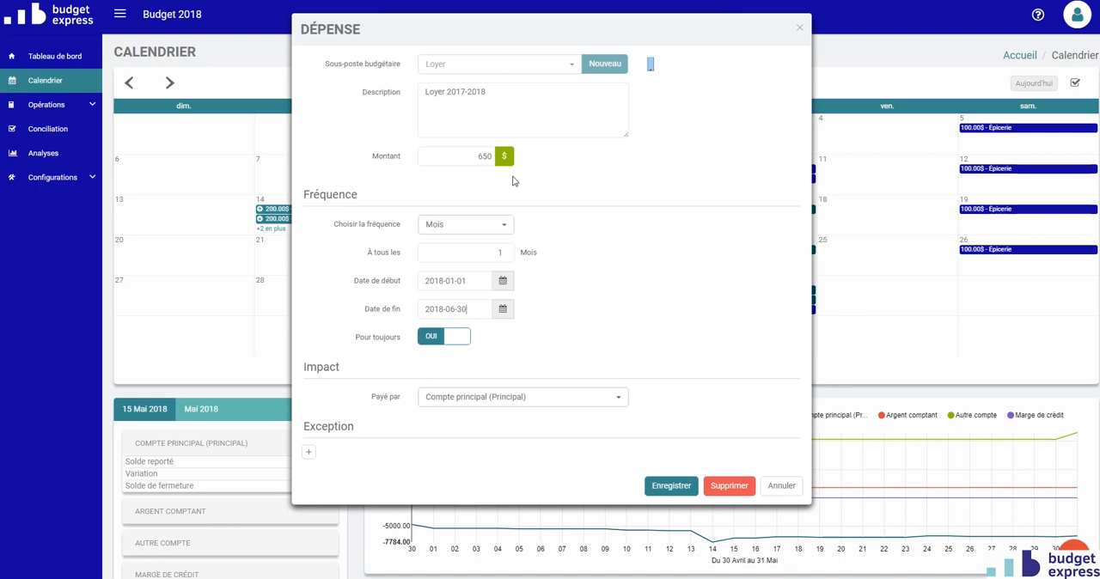
{"action": "left_click", "coordinate": [663, 486]}
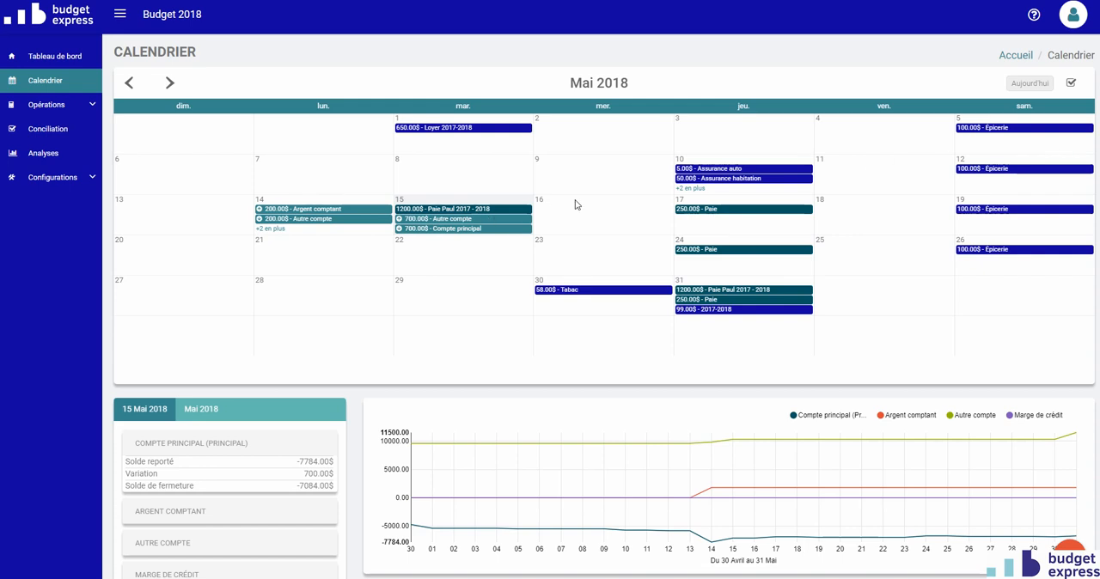
Show July 2018 in the calendar and select 1 July as the active day
{"action": "left_click", "coordinate": [600, 83]}
{"action": "scroll", "coordinate": [584, 168], "scroll_direction": "down", "scroll_amount": 2}
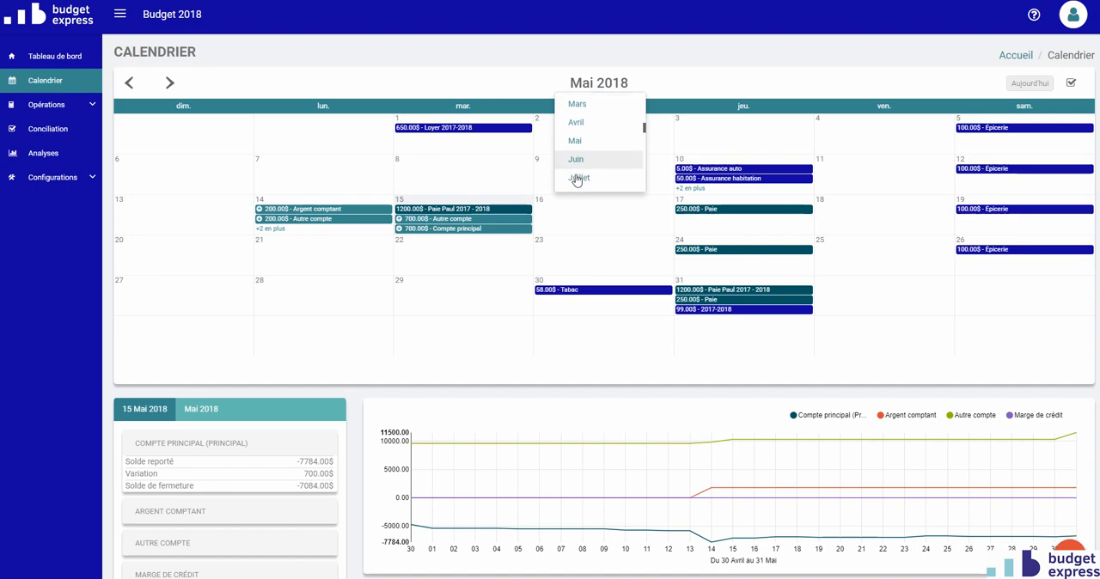
{"action": "left_click", "coordinate": [576, 176]}
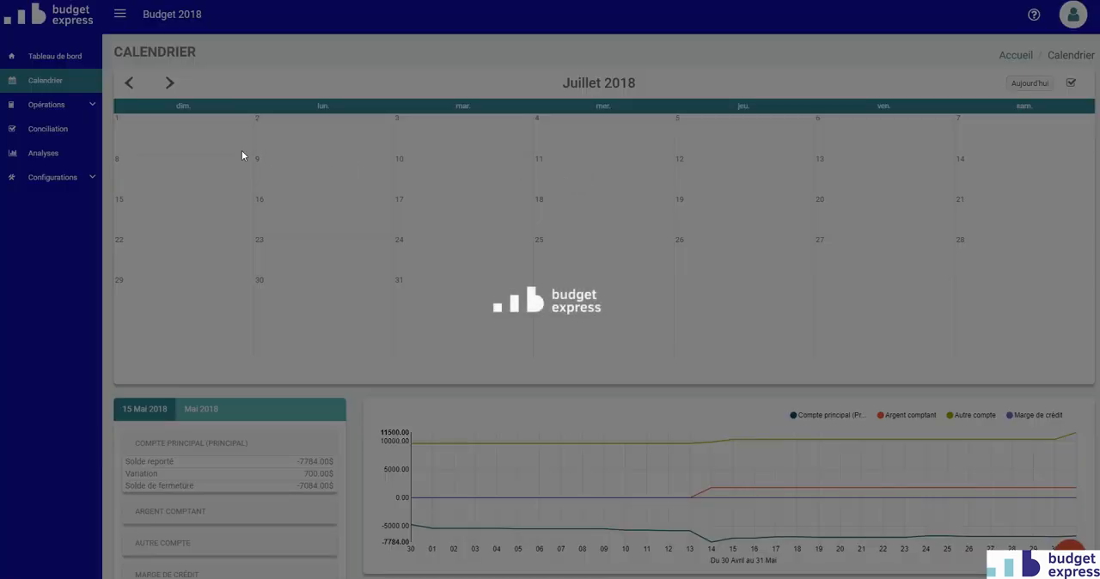
{"action": "left_click", "coordinate": [196, 142]}
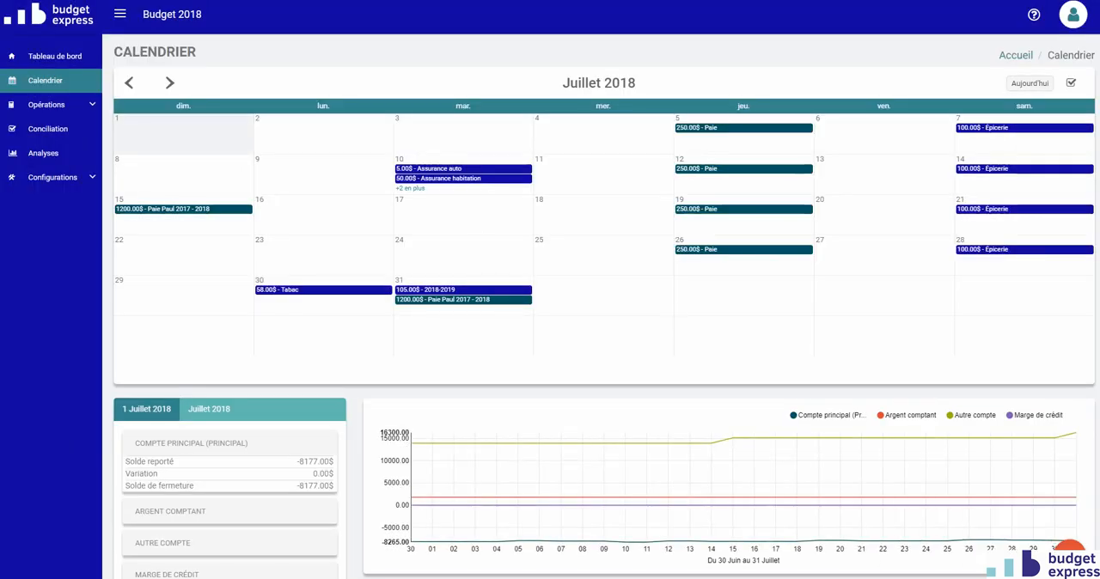
Start a new expense for the selected day under the Loyer budget sub-item
{"action": "left_click", "coordinate": [1070, 550]}
{"action": "left_click", "coordinate": [1062, 490]}
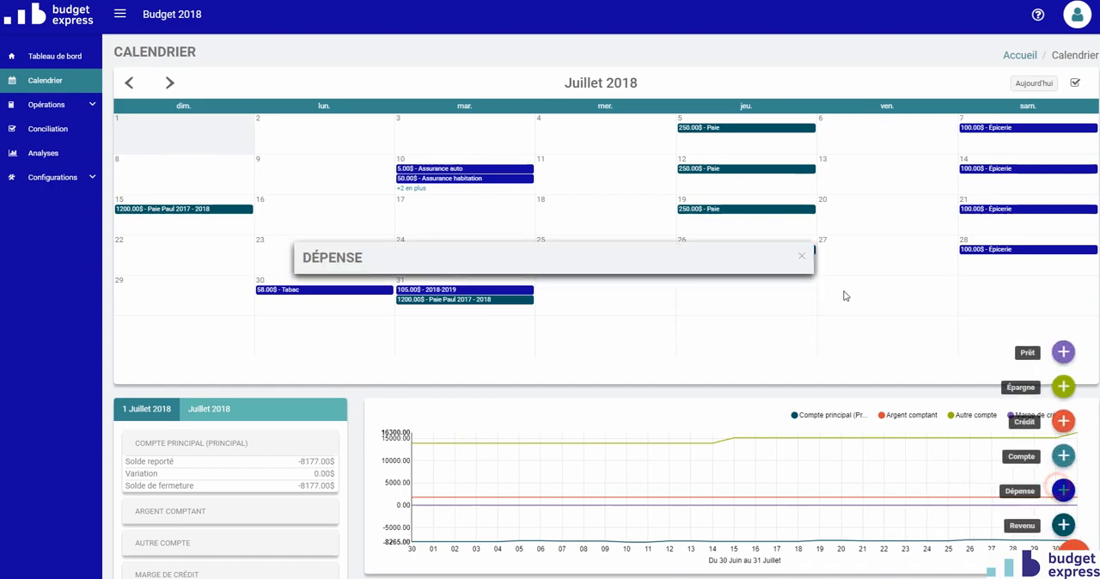
{"action": "left_click", "coordinate": [479, 70]}
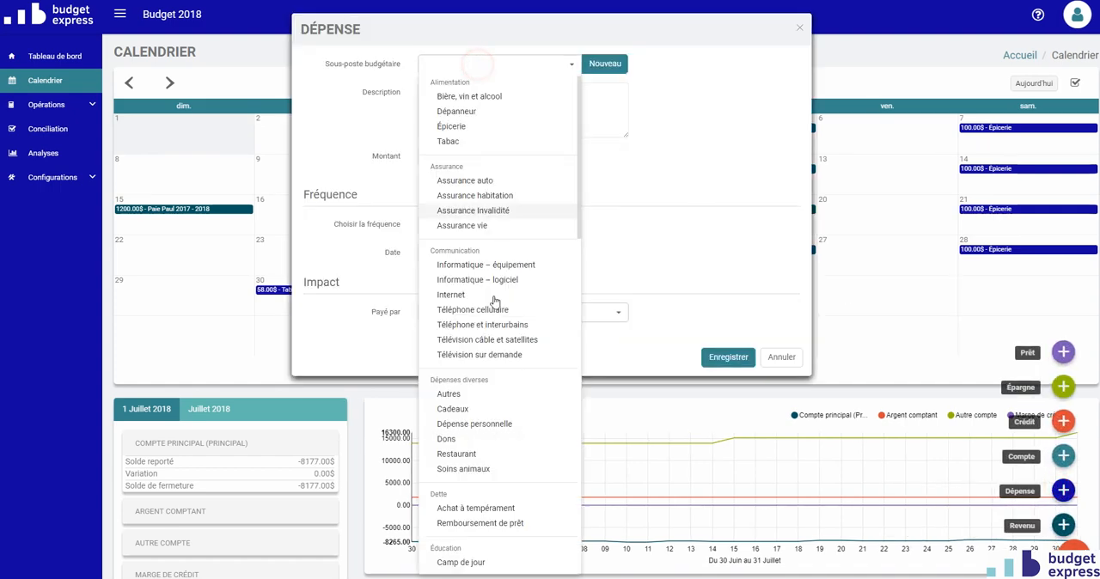
{"action": "scroll", "coordinate": [485, 343], "scroll_direction": "down", "scroll_amount": 3}
{"action": "scroll", "coordinate": [478, 368], "scroll_direction": "down", "scroll_amount": 3}
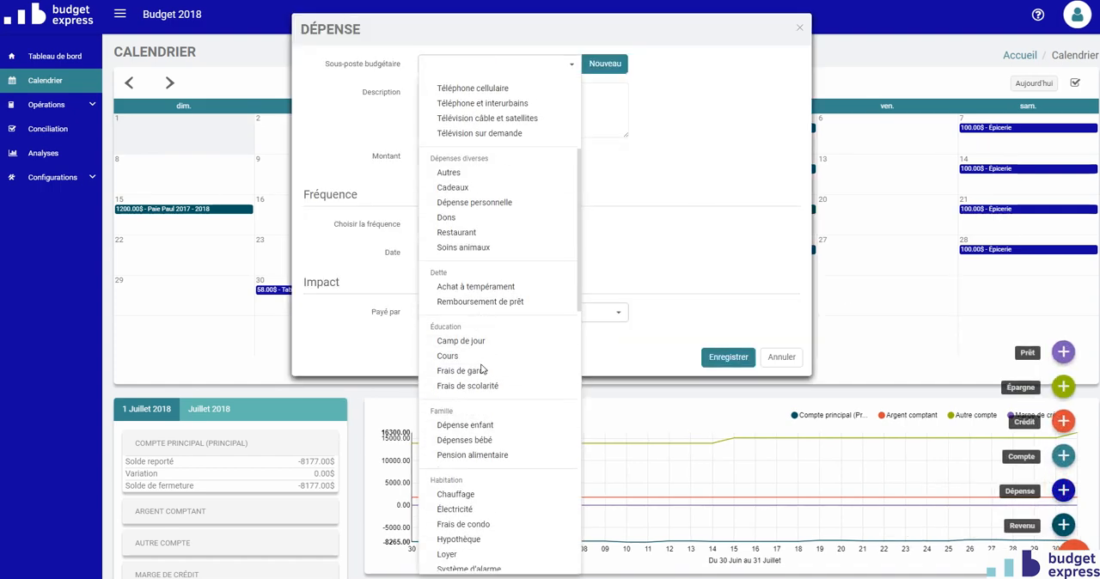
{"action": "left_click", "coordinate": [461, 490]}
Describe the expense as "Loyer 2018-2019", set its amount to 700 $ and its frequency to Mois, and save it
{"action": "left_click", "coordinate": [497, 91]}
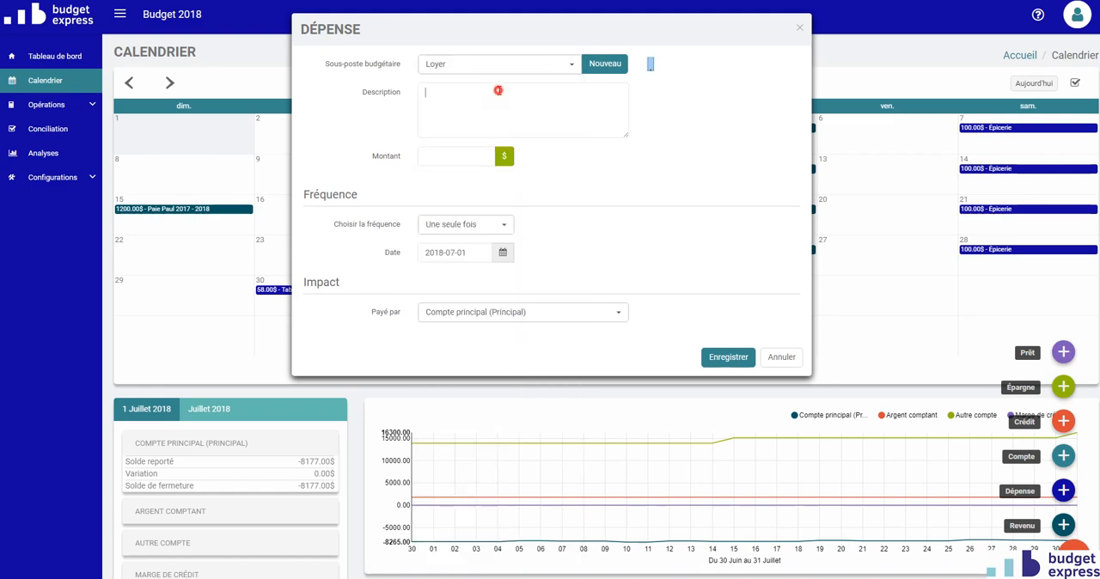
{"action": "type", "text": "Loyer 2018-2019"}
{"action": "left_click", "coordinate": [477, 159]}
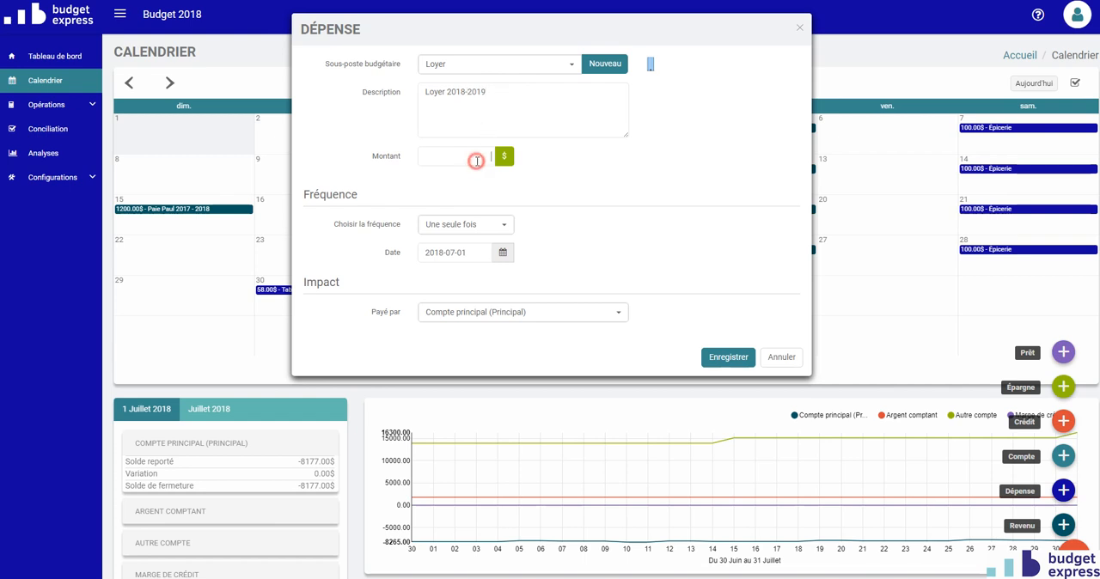
{"action": "type", "text": "700"}
{"action": "left_click", "coordinate": [451, 223]}
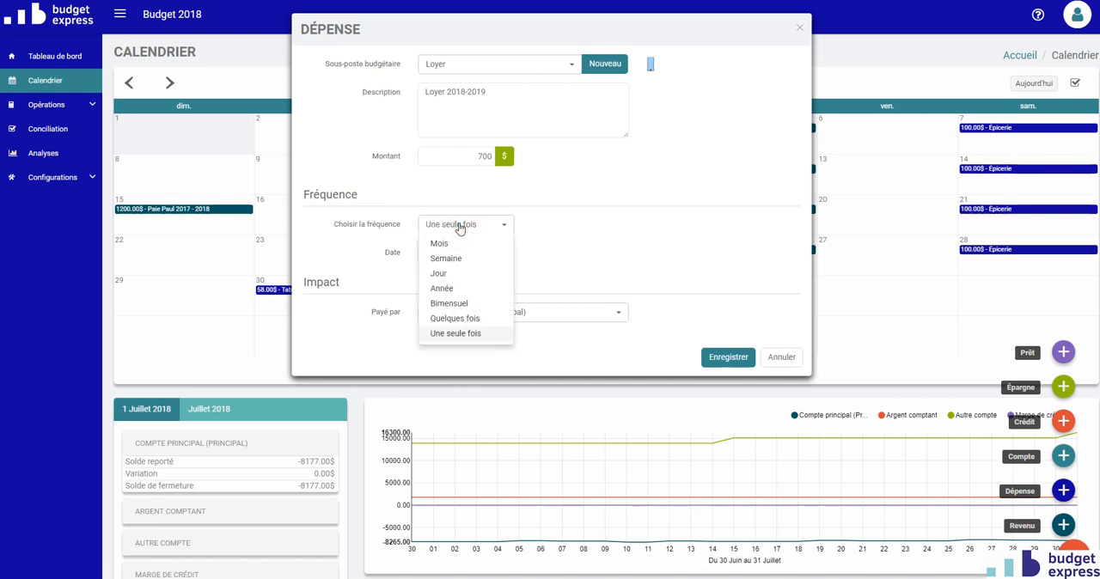
{"action": "left_click", "coordinate": [439, 246]}
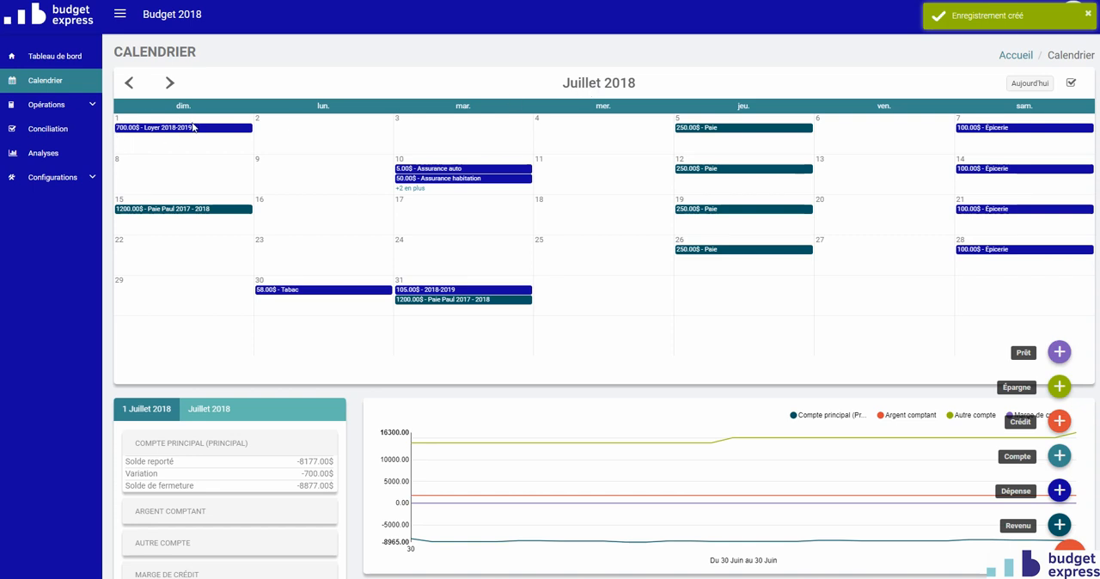
Check the rent entry in August 2018, and return the calendar to May 2018
{"action": "left_click", "coordinate": [169, 83]}
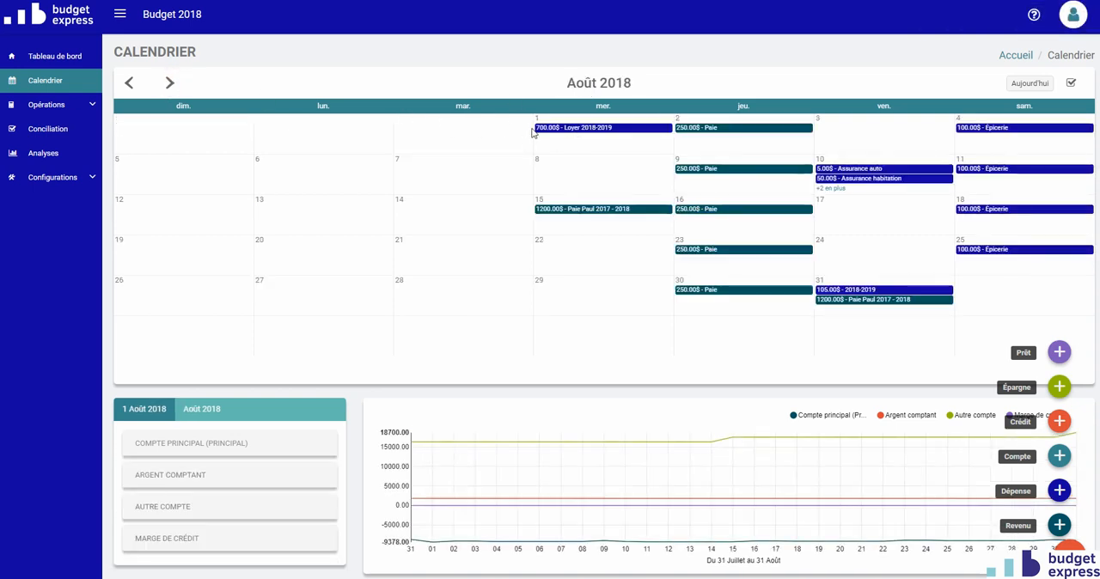
{"action": "left_click", "coordinate": [600, 85]}
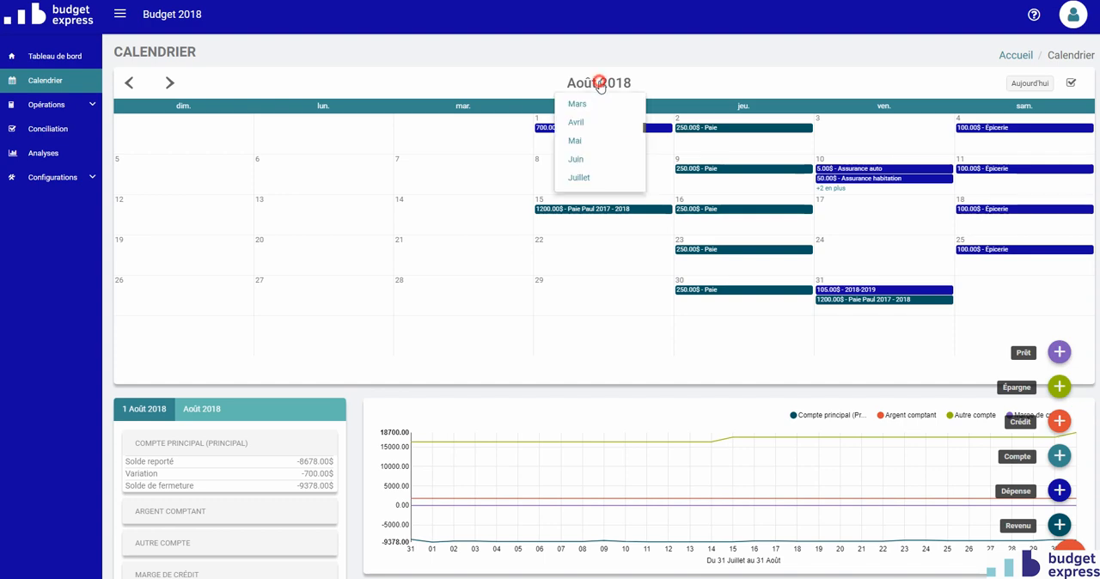
{"action": "scroll", "coordinate": [591, 140], "scroll_direction": "up", "scroll_amount": 1}
{"action": "scroll", "coordinate": [590, 140], "scroll_direction": "down", "scroll_amount": 1}
{"action": "left_click", "coordinate": [571, 141]}
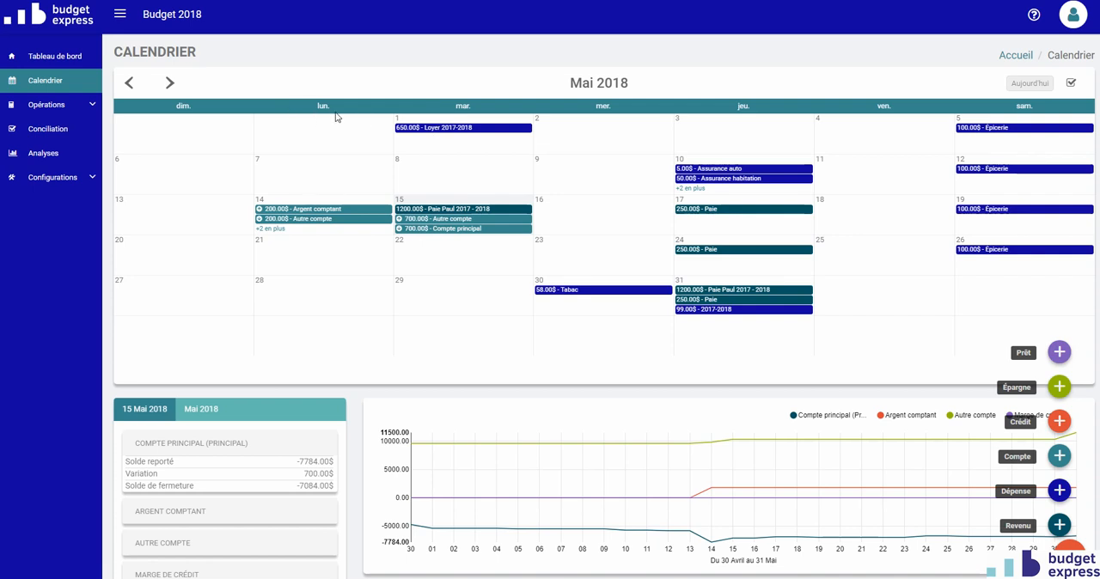
Review the Loyer 2017-2018 and Loyer 2018-2019 entries in the list of expense operations, leaving both unedited
{"action": "left_click", "coordinate": [49, 107]}
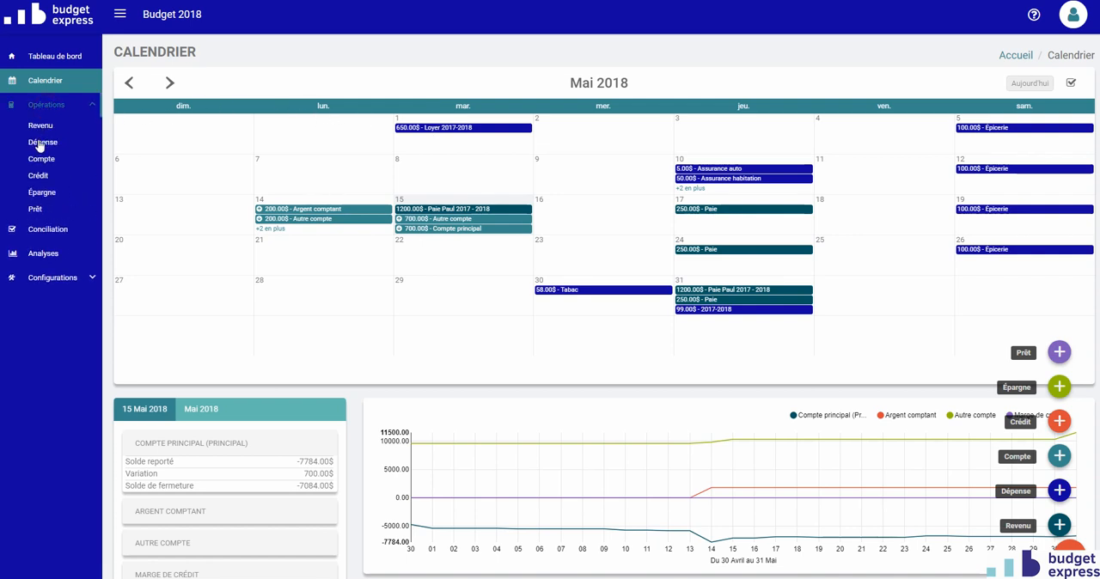
{"action": "left_click", "coordinate": [41, 143]}
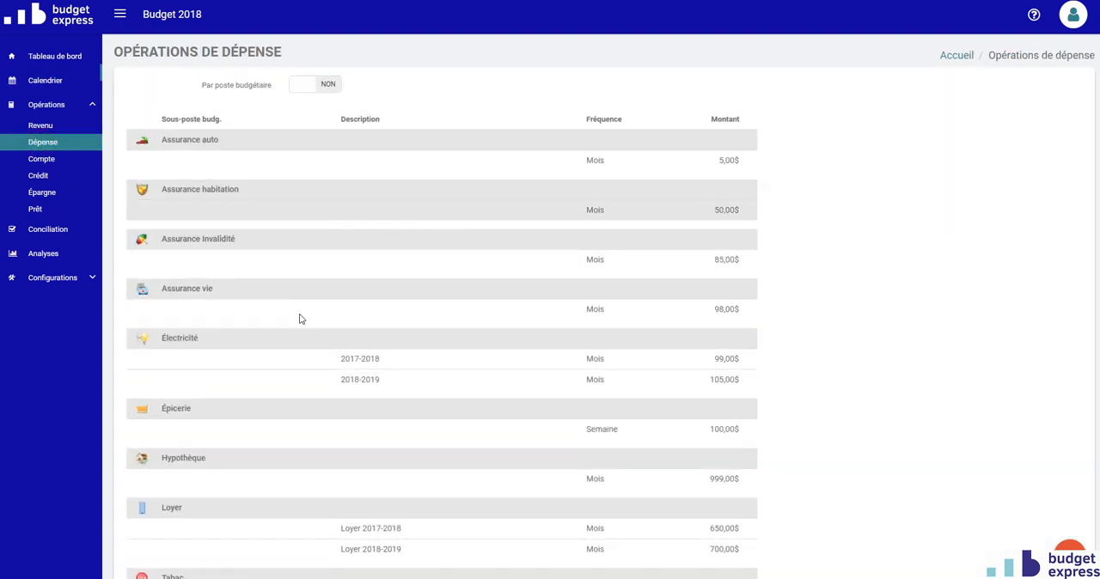
{"action": "scroll", "coordinate": [322, 356], "scroll_direction": "down", "scroll_amount": 2}
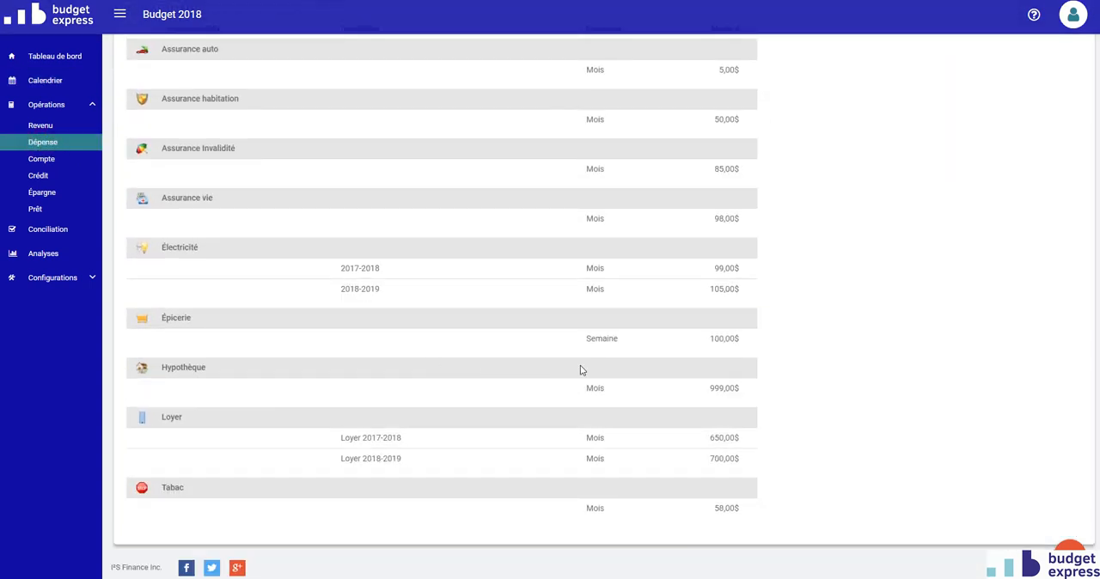
{"action": "left_click", "coordinate": [381, 440]}
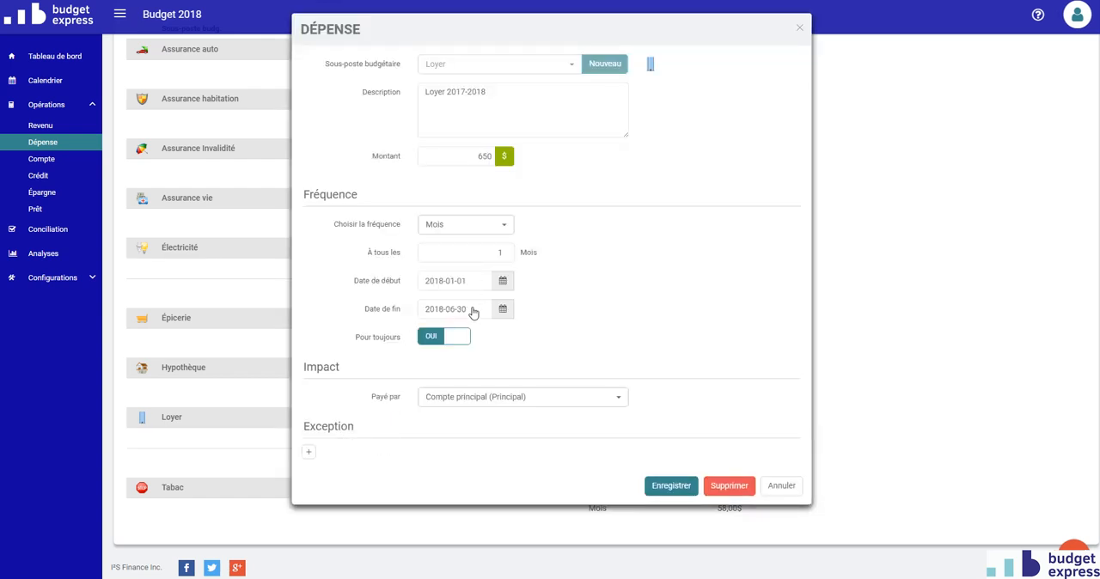
{"action": "left_click", "coordinate": [772, 488]}
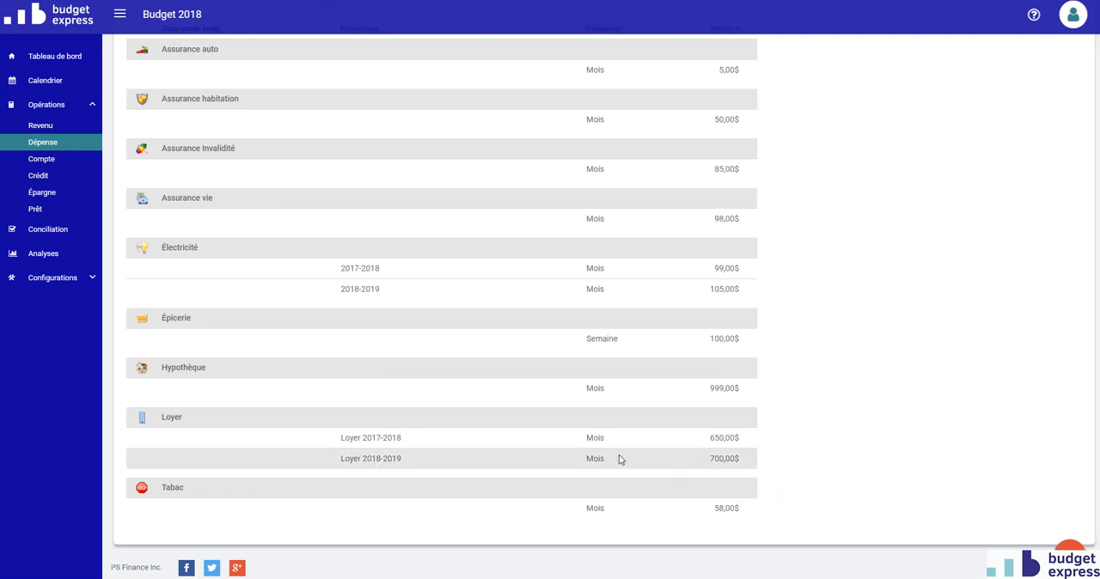
{"action": "left_click", "coordinate": [540, 458]}
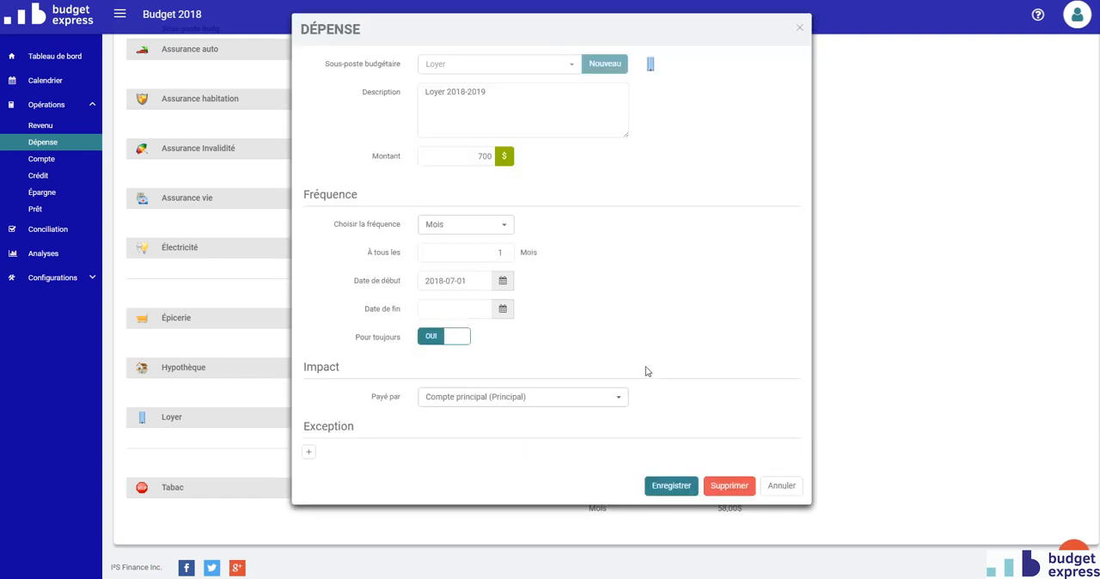
{"action": "left_click", "coordinate": [779, 488]}
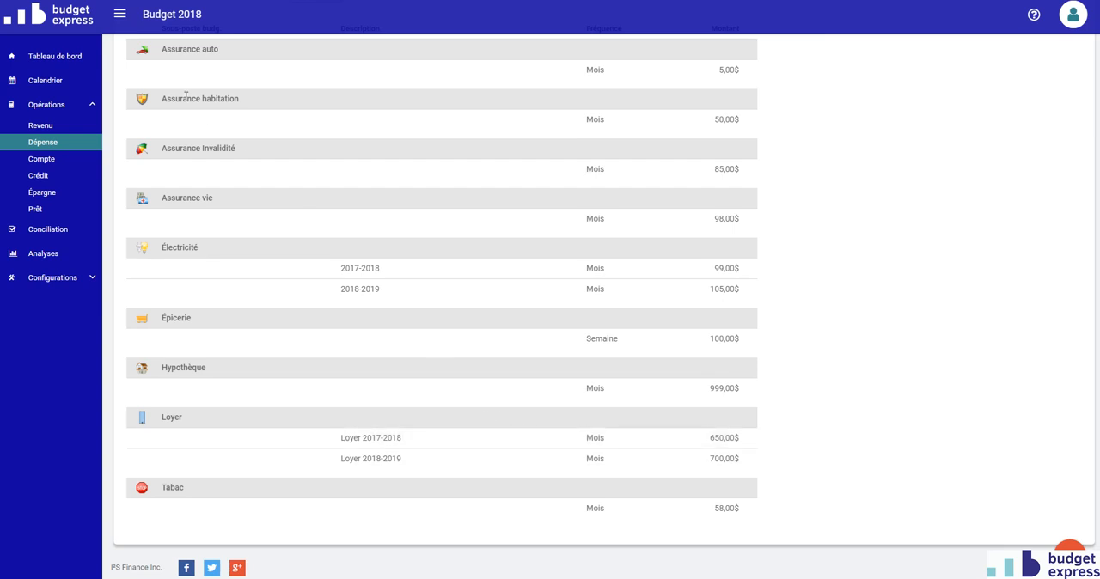
In the income operations, set the end date of the Bimensuel Paie income to 2018-09-14 and save it
{"action": "scroll", "coordinate": [163, 190], "scroll_direction": "up", "scroll_amount": 2}
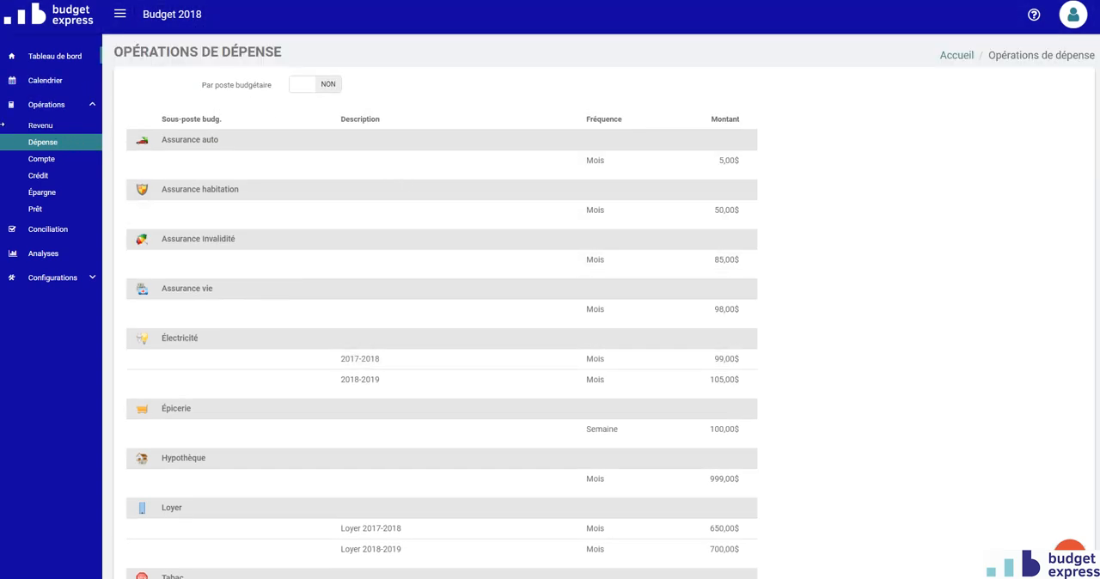
{"action": "left_click", "coordinate": [41, 127]}
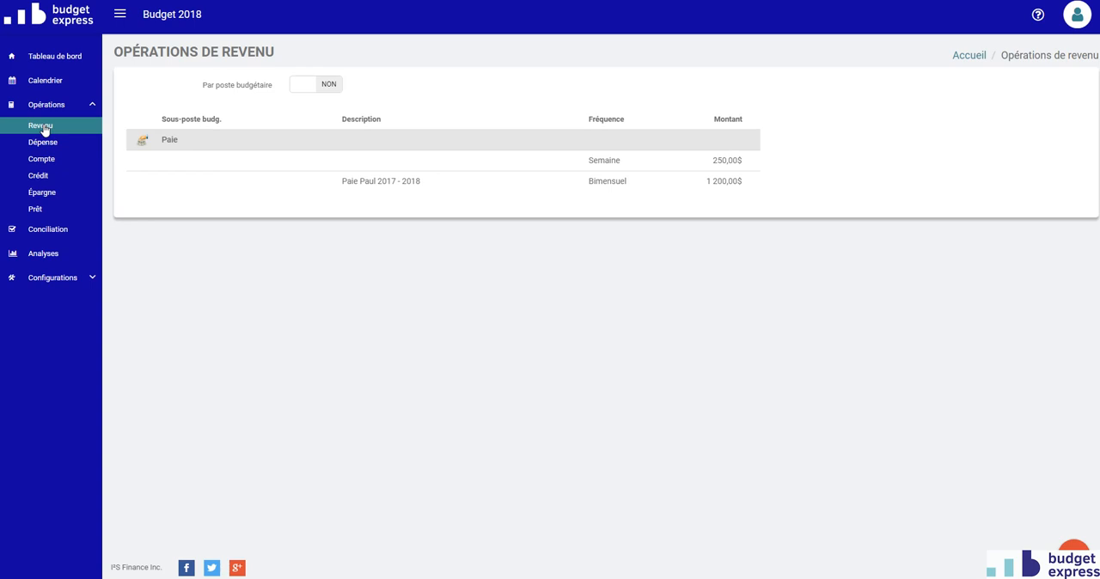
{"action": "left_click", "coordinate": [464, 184]}
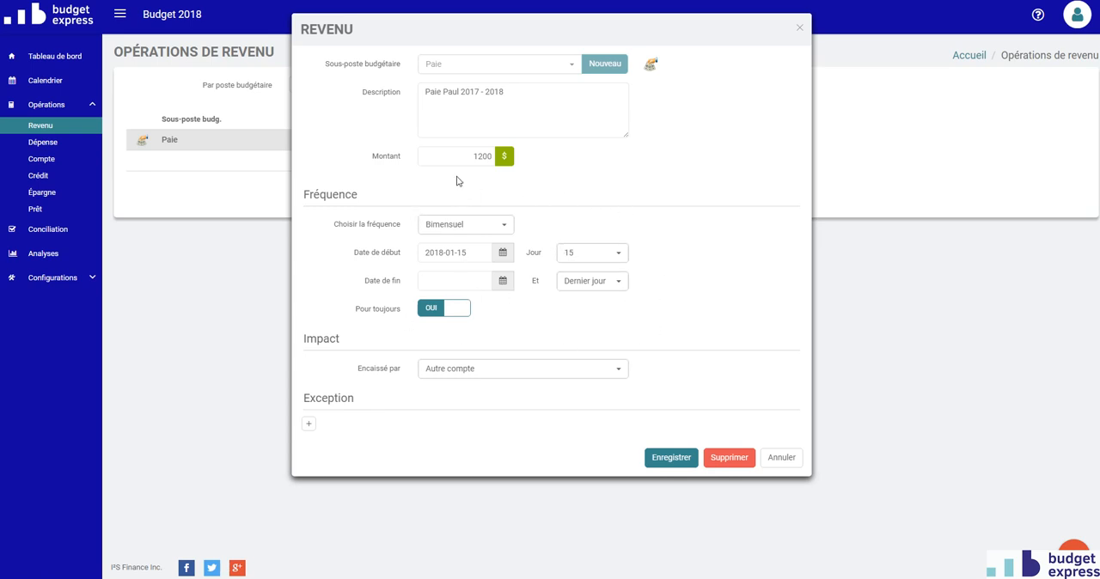
{"action": "left_click", "coordinate": [465, 284]}
{"action": "left_click", "coordinate": [478, 144]}
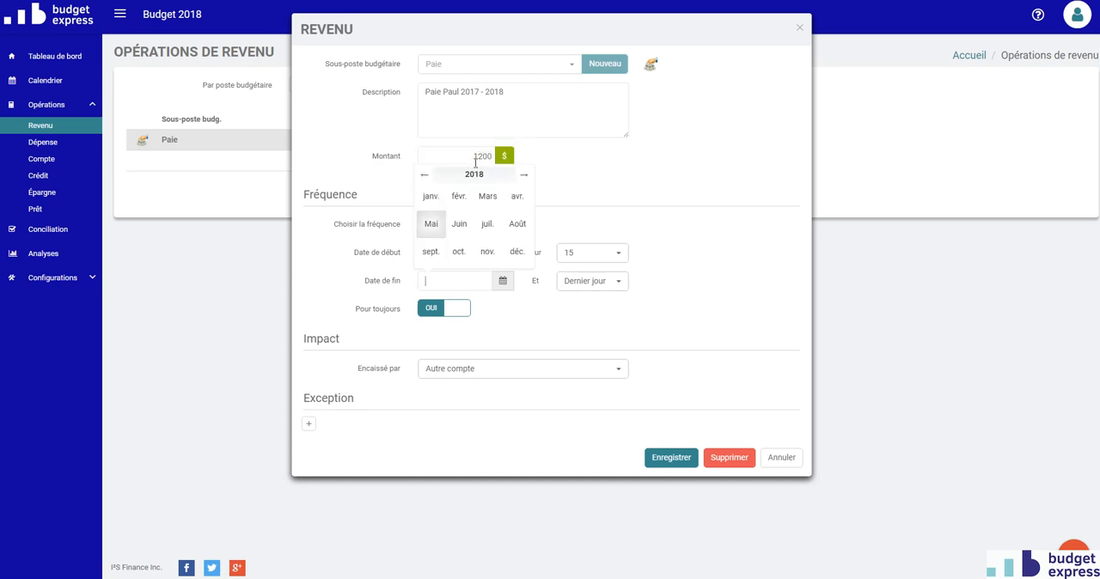
{"action": "left_click", "coordinate": [431, 251]}
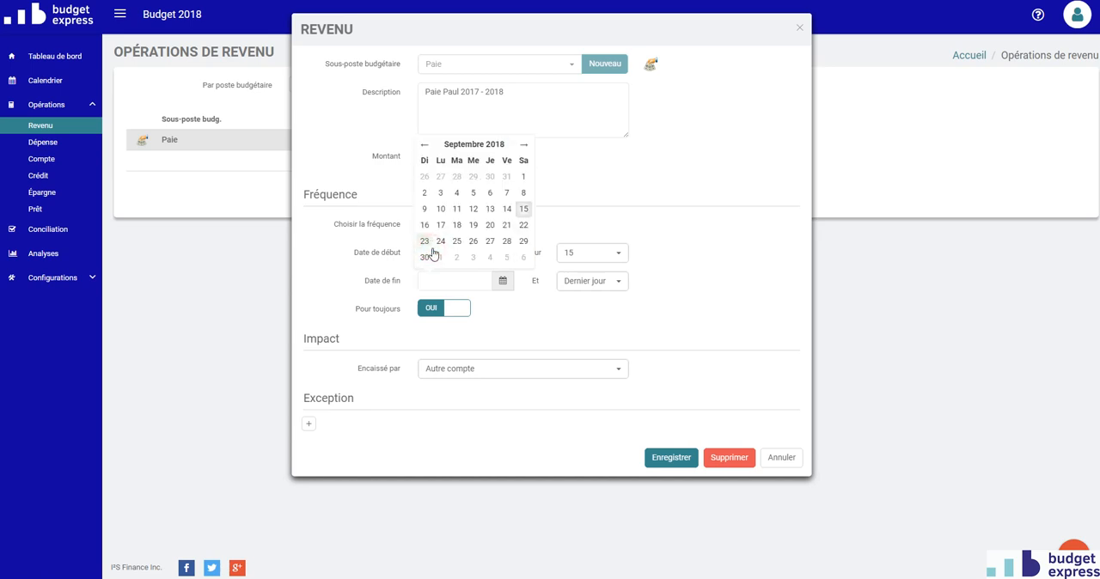
{"action": "left_click", "coordinate": [507, 209]}
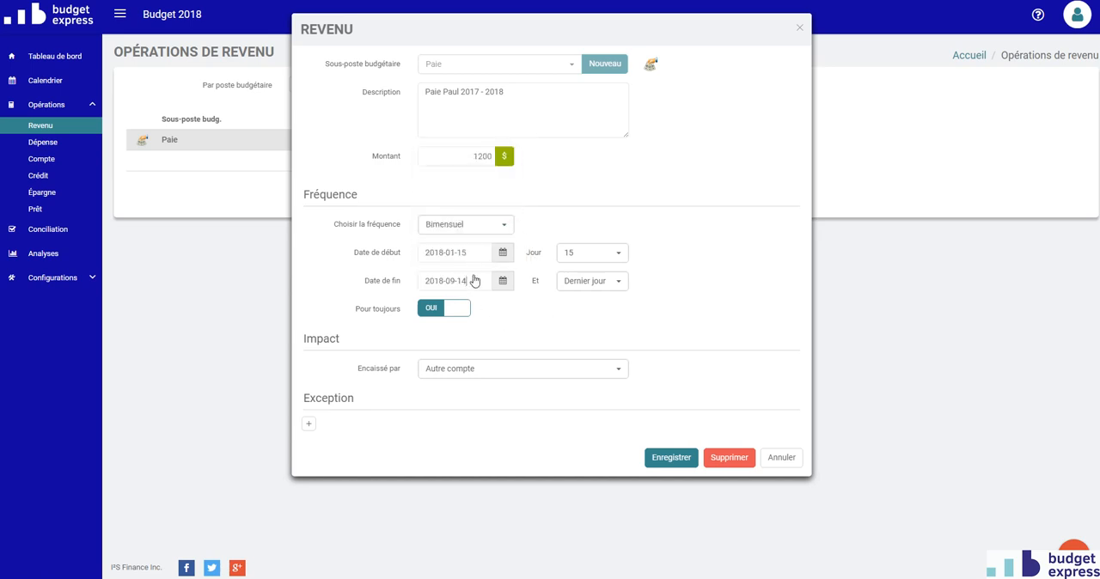
{"action": "left_click", "coordinate": [674, 460]}
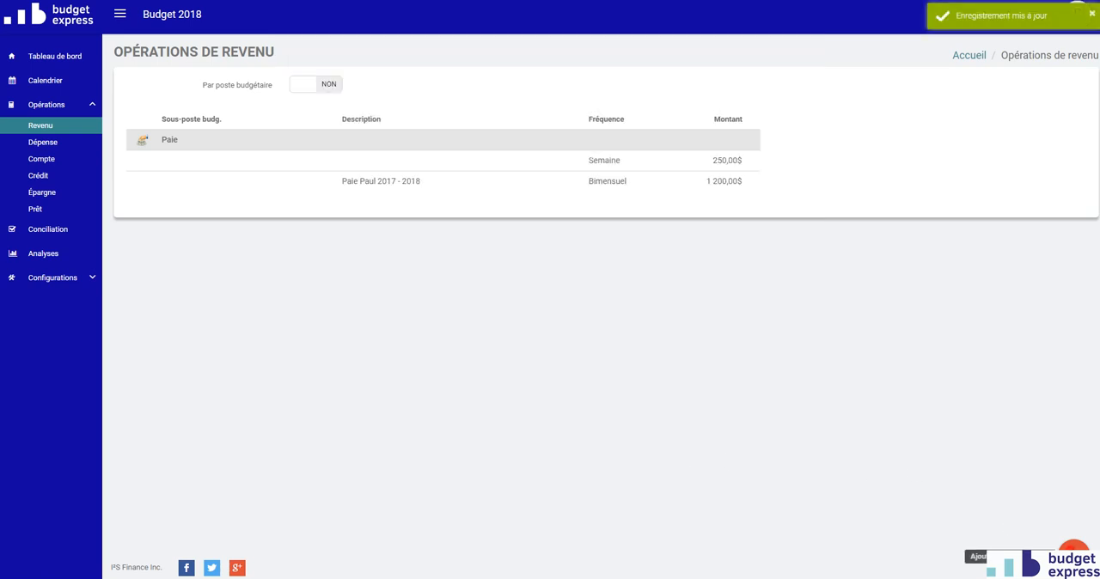
Start a new income under the Paie sub-item and describe it as the person's pay for 2018 2019
{"action": "left_click", "coordinate": [1071, 550]}
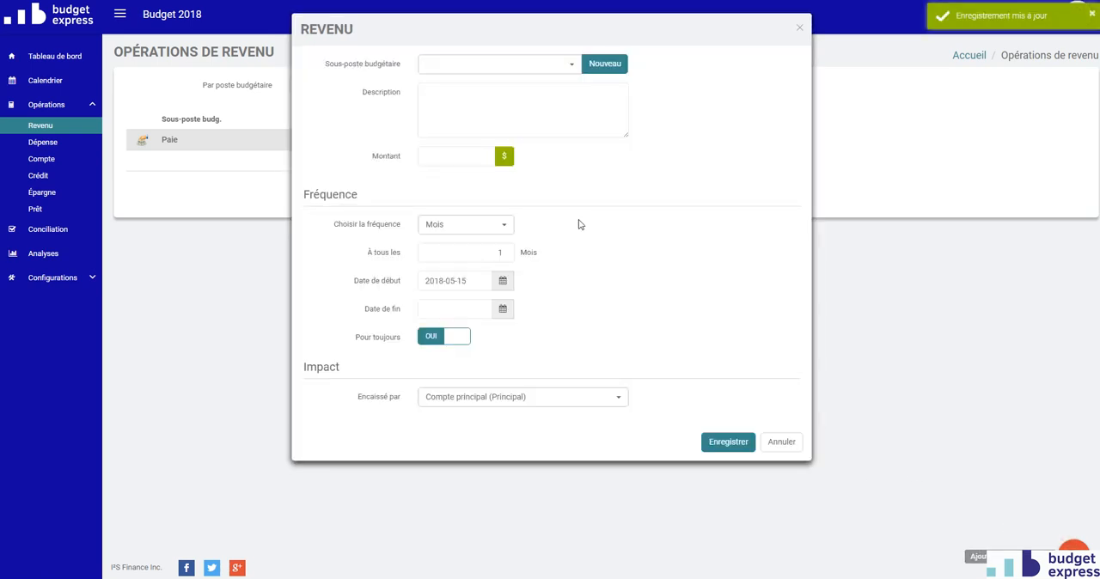
{"action": "left_click", "coordinate": [481, 67]}
{"action": "left_click", "coordinate": [466, 142]}
{"action": "left_click", "coordinate": [467, 108]}
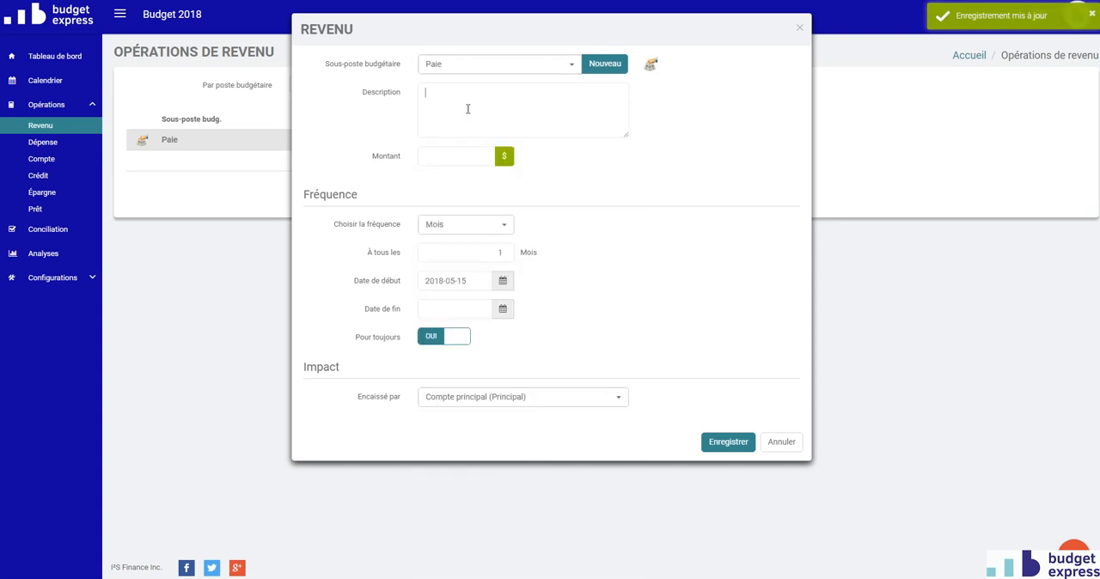
{"action": "type", "text": "Paie Paul 2018 2019"}
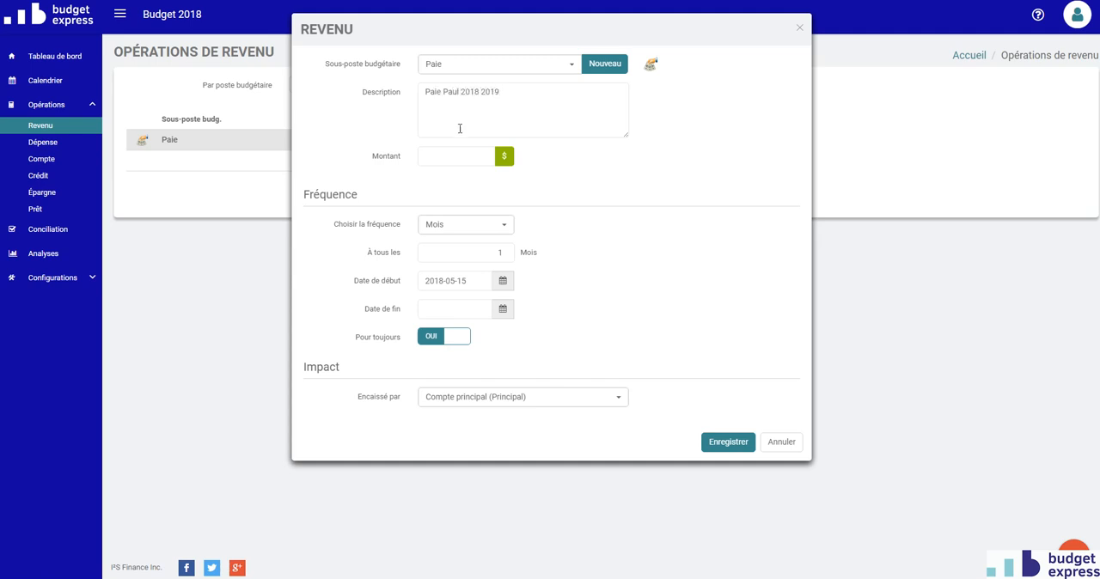
Set the new pay income's amount to 1250 $ and its frequency to Bimensuel
{"action": "left_click", "coordinate": [464, 160]}
{"action": "left_click", "coordinate": [465, 225]}
{"action": "left_click", "coordinate": [500, 299]}
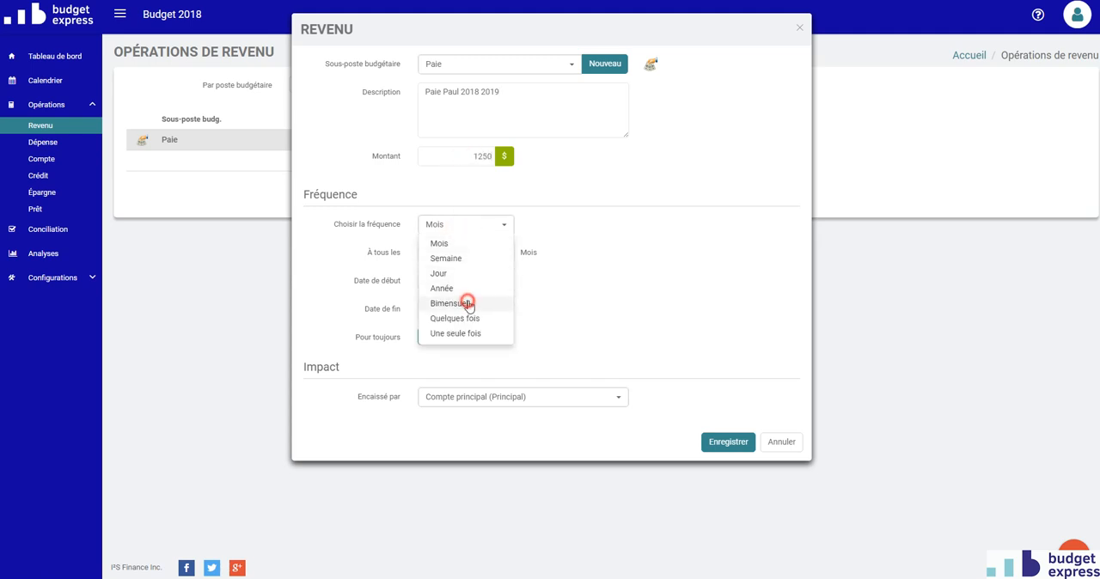
Schedule the twice-monthly pay for day 15 and Dernier jour of each month
{"action": "left_click", "coordinate": [617, 256]}
{"action": "left_click", "coordinate": [594, 484]}
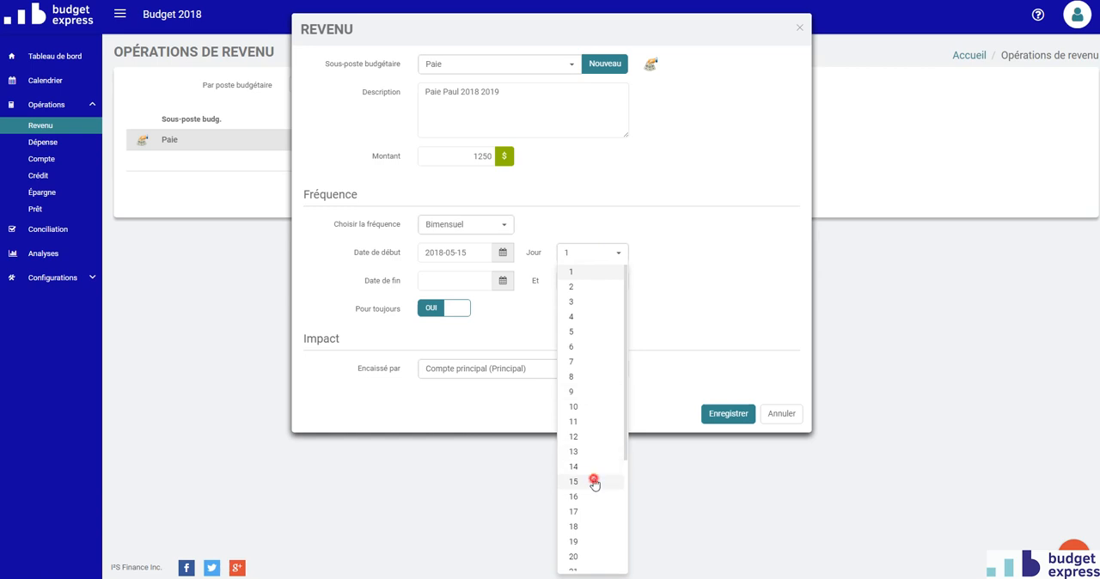
{"action": "left_click", "coordinate": [620, 284]}
{"action": "scroll", "coordinate": [584, 515], "scroll_direction": "down", "scroll_amount": 3}
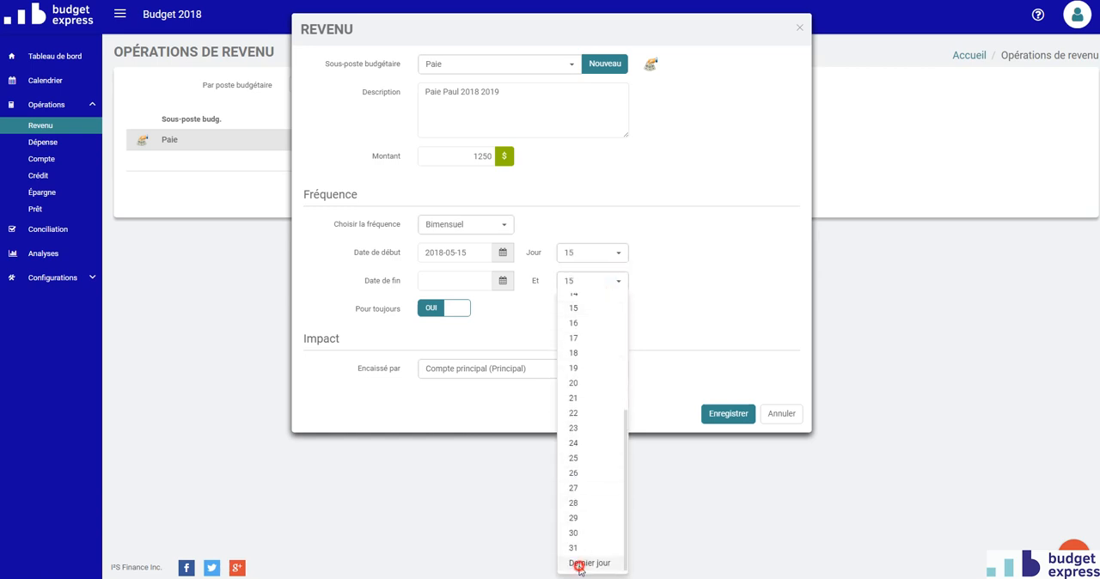
{"action": "left_click", "coordinate": [573, 563]}
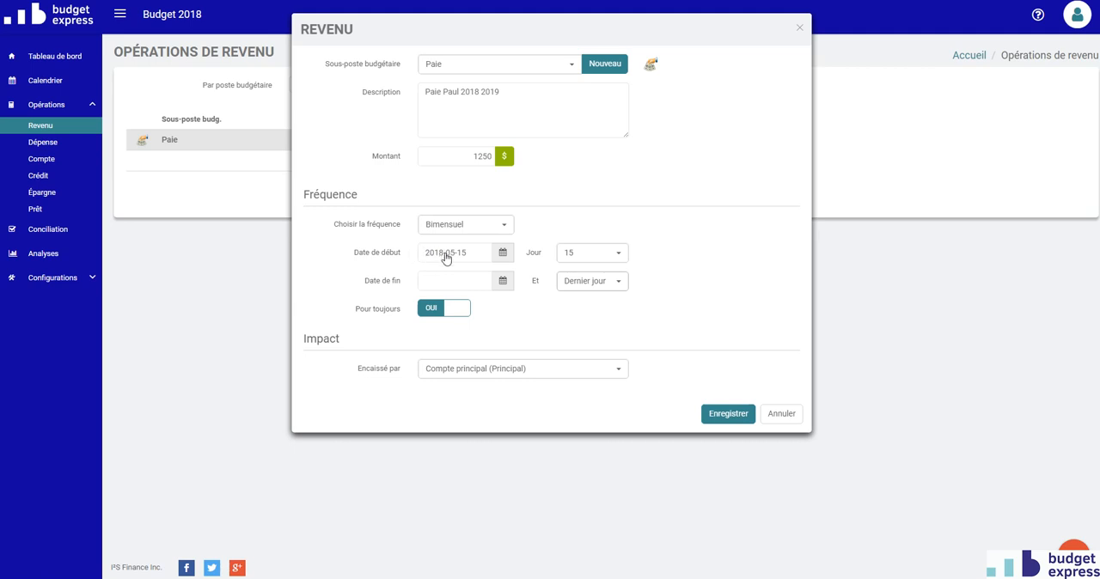
Set the pay income's start date to 2018-09-15 and save the new income
{"action": "left_click", "coordinate": [445, 256]}
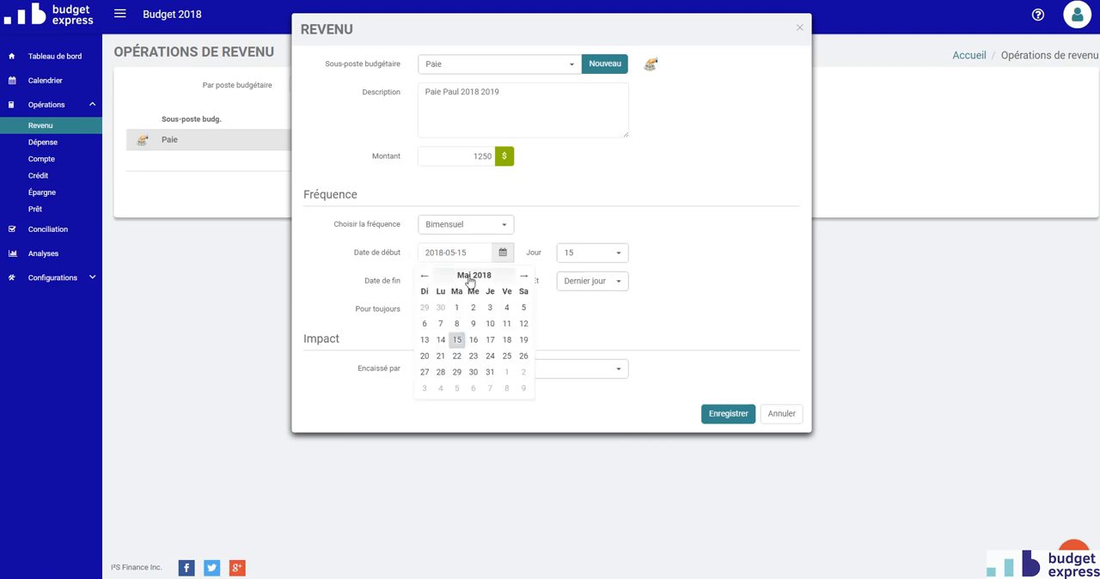
{"action": "left_click", "coordinate": [470, 277]}
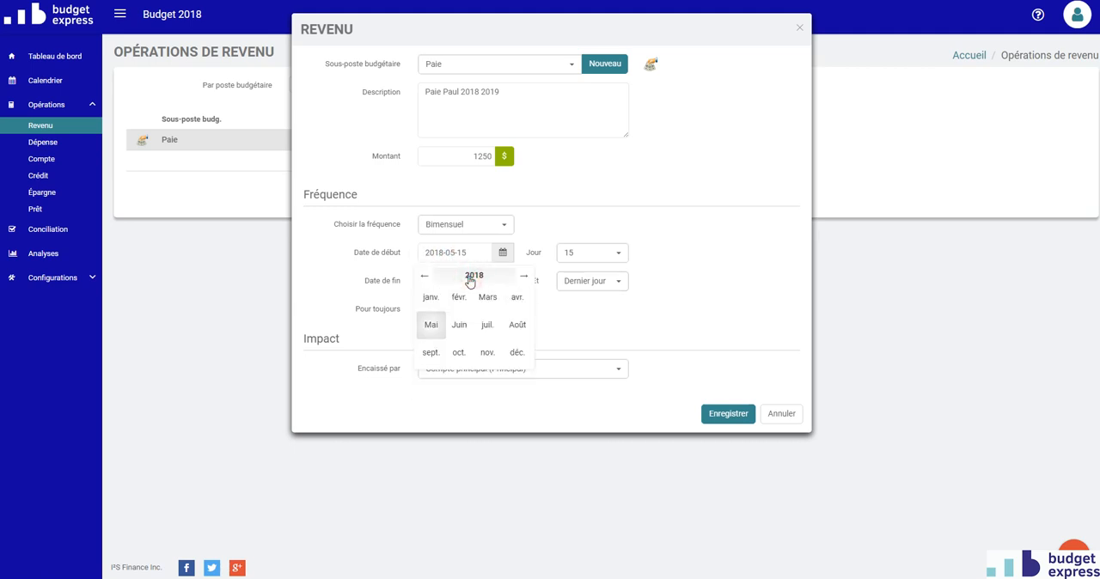
{"action": "left_click", "coordinate": [430, 353]}
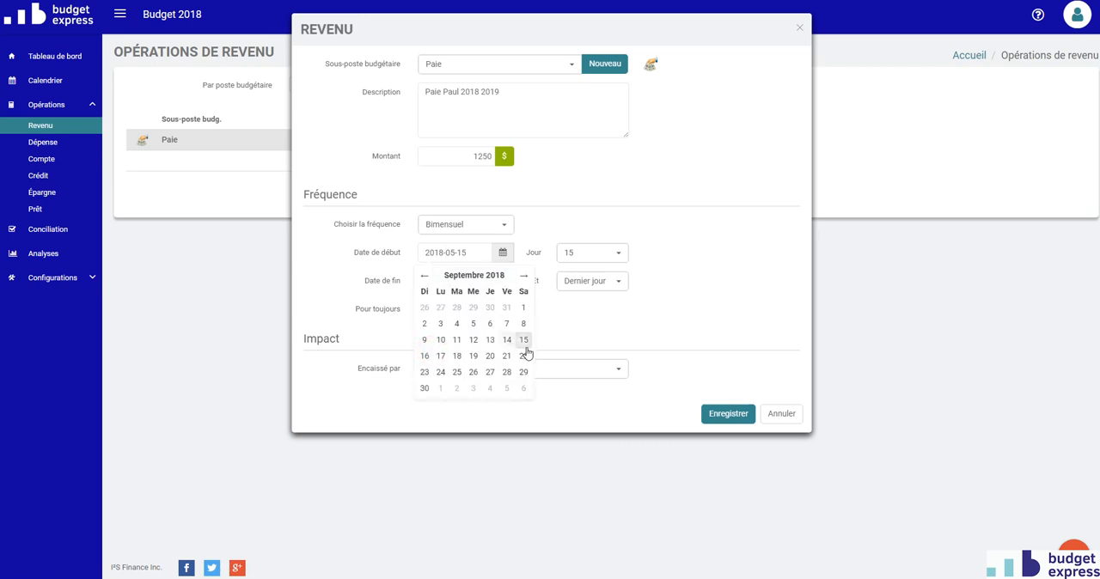
{"action": "left_click", "coordinate": [522, 340]}
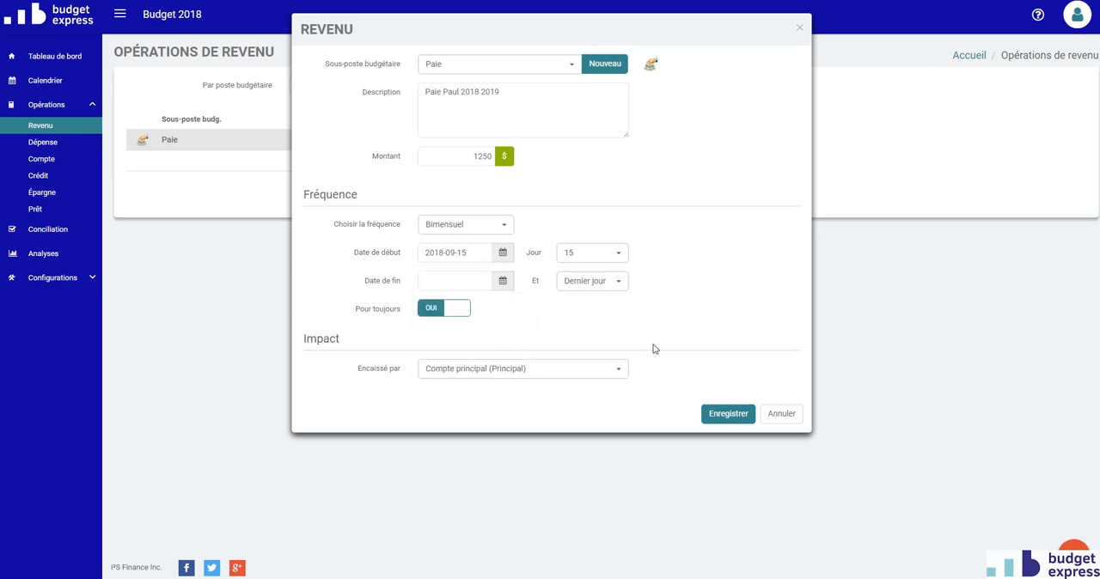
{"action": "left_click", "coordinate": [726, 415]}
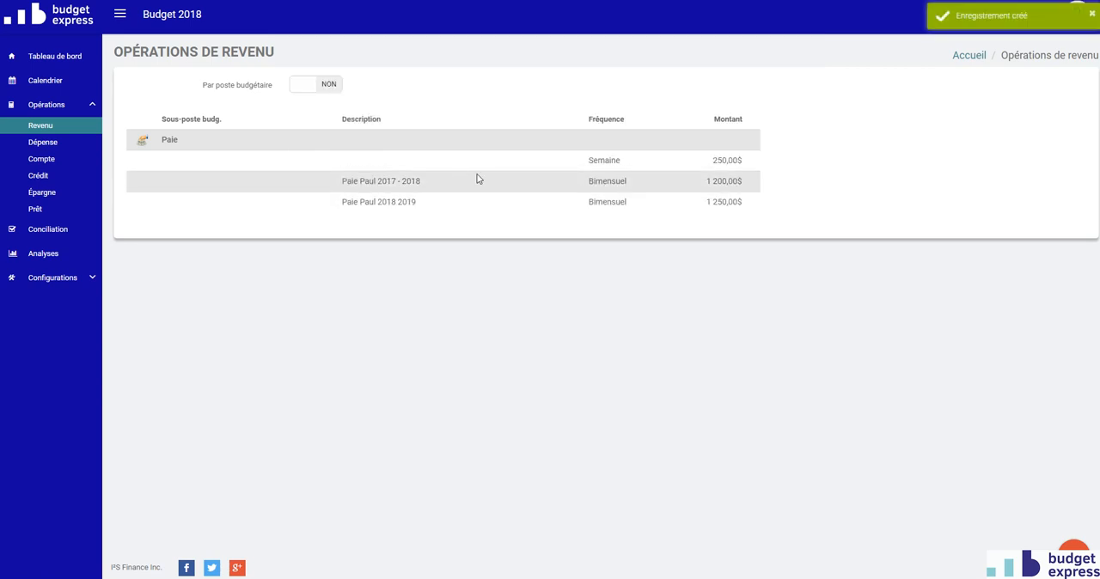
Check the pay entries on the calendar for August 2018, and move on to September 2018
{"action": "left_click", "coordinate": [41, 83]}
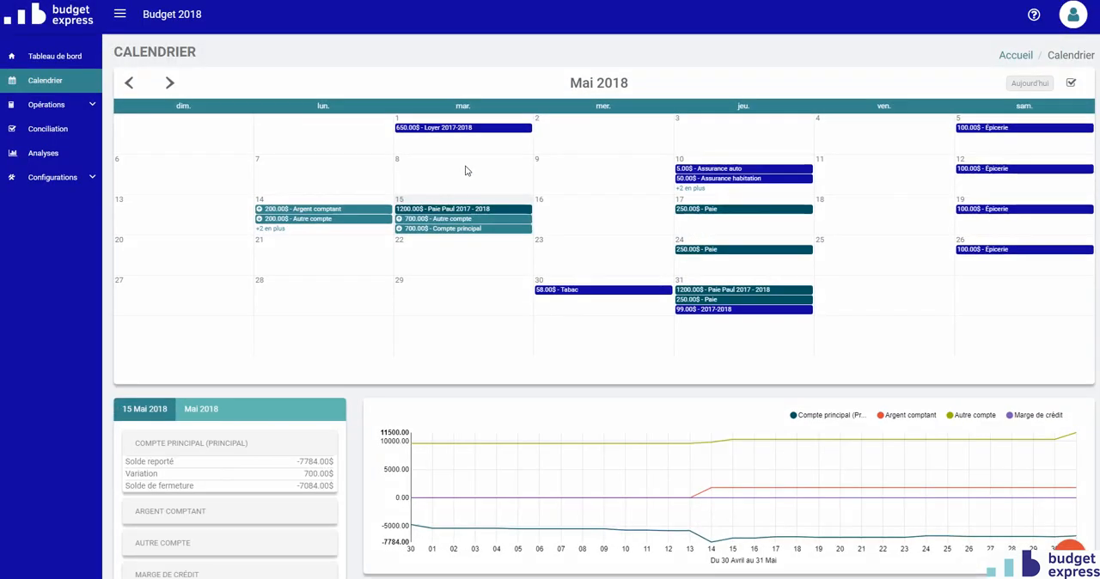
{"action": "left_click", "coordinate": [589, 80]}
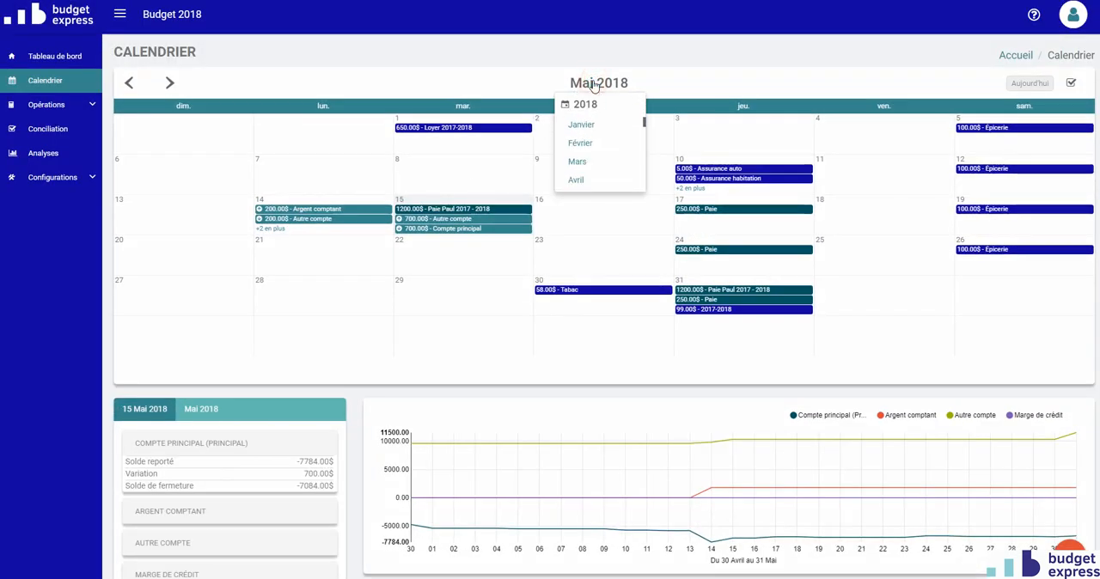
{"action": "scroll", "coordinate": [584, 151], "scroll_direction": "down", "scroll_amount": 3}
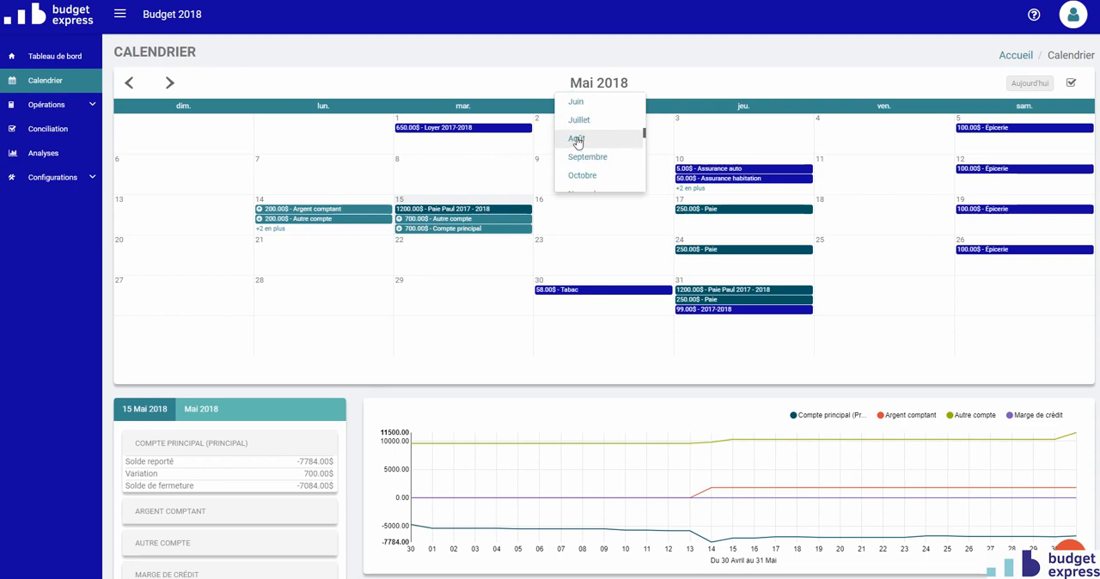
{"action": "left_click", "coordinate": [578, 142]}
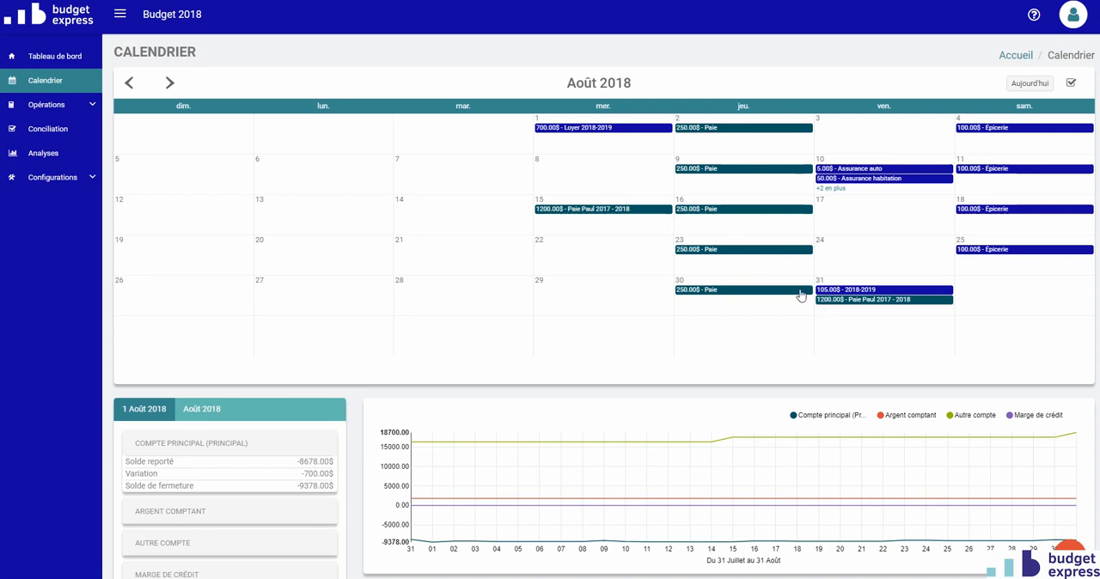
{"action": "left_click", "coordinate": [169, 83]}
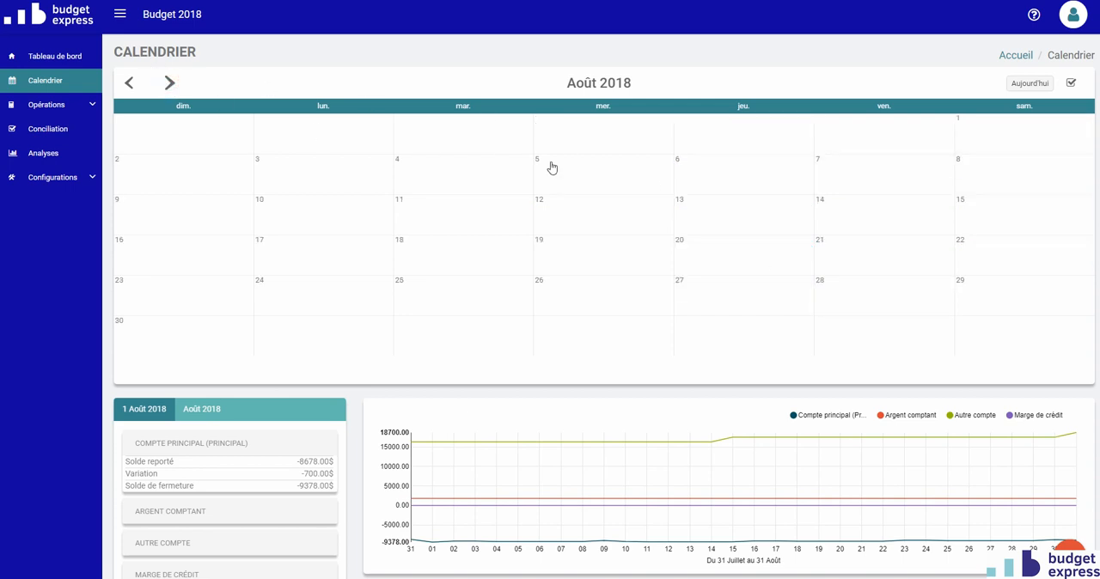